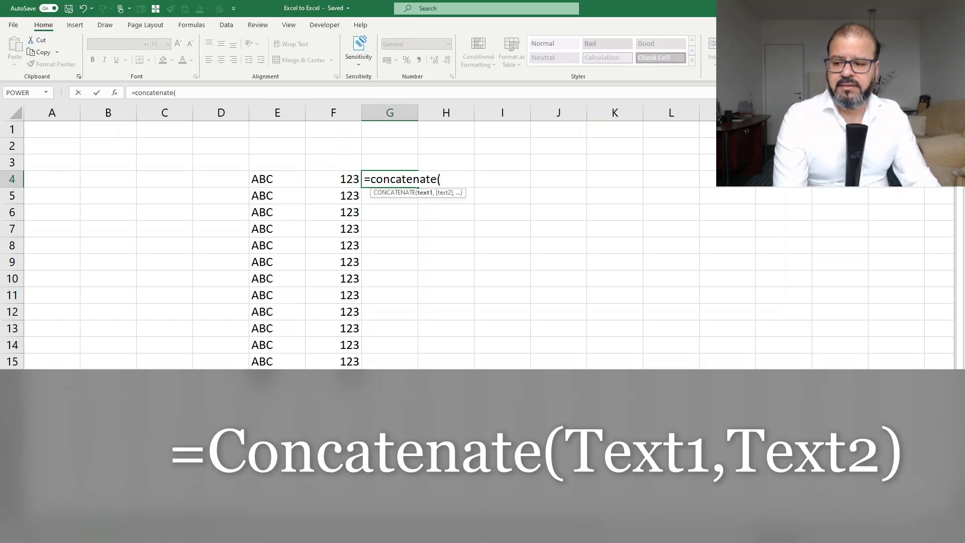
Step: Complete the CONCATENATE formula in G4 with E4 and F4 as arguments, and fill it down through G16
click(391, 179)
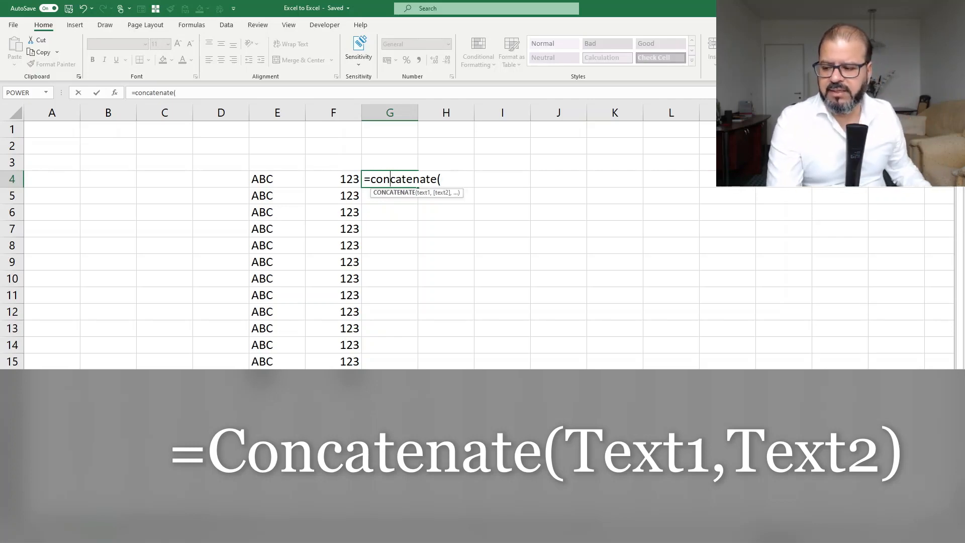
click(440, 181)
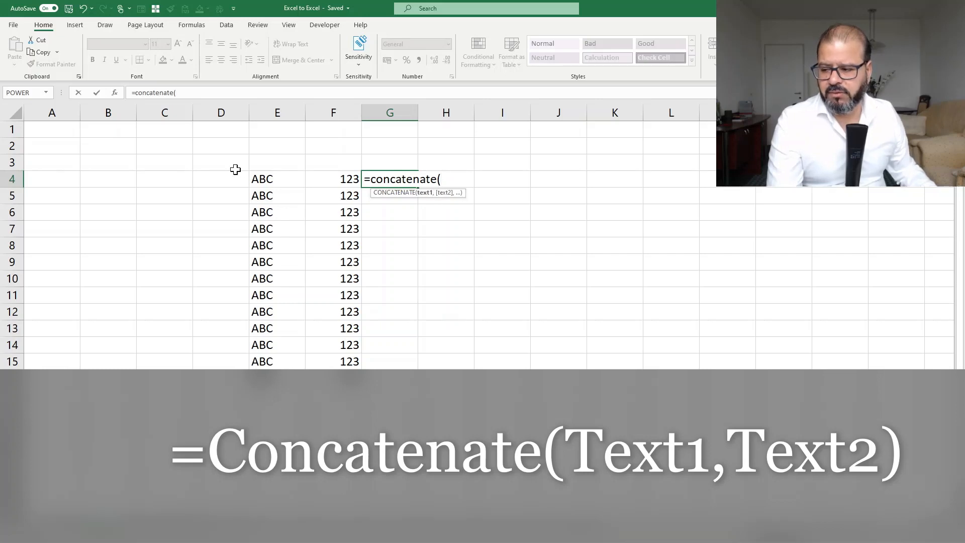
click(255, 179)
text(,)
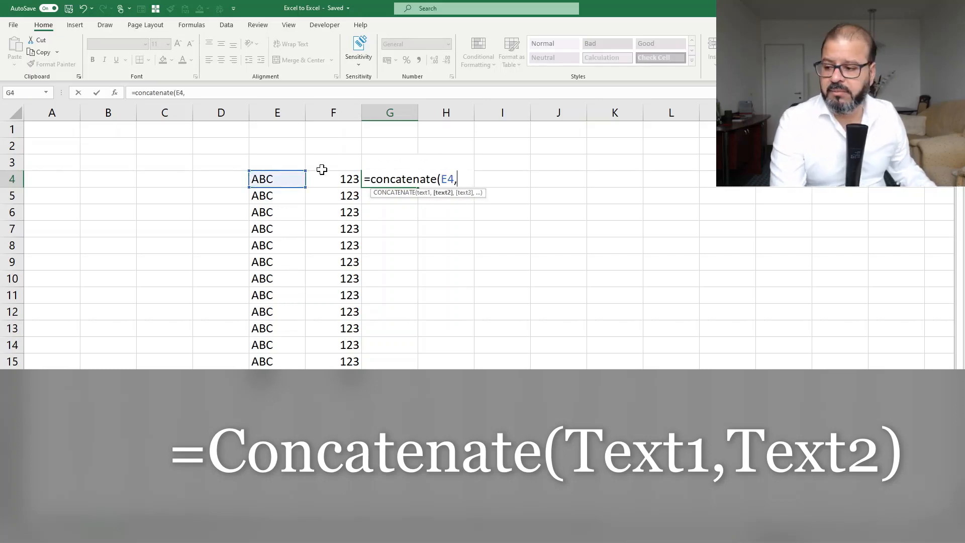
click(344, 179)
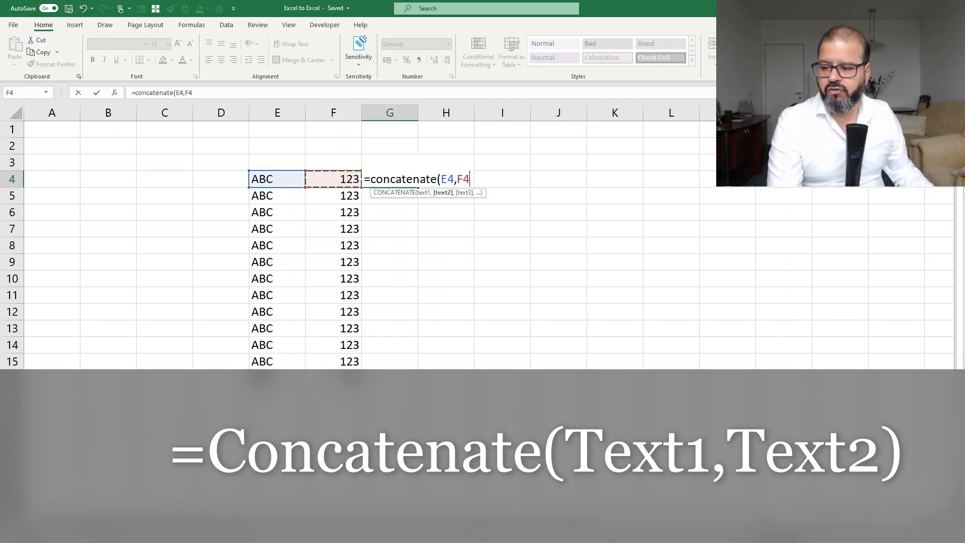
text())
key(Return)
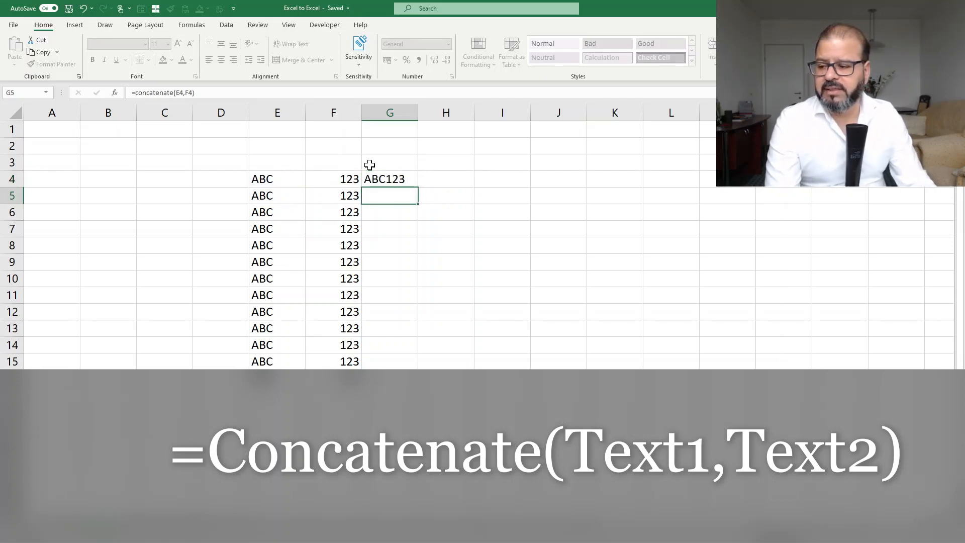
key(Up)
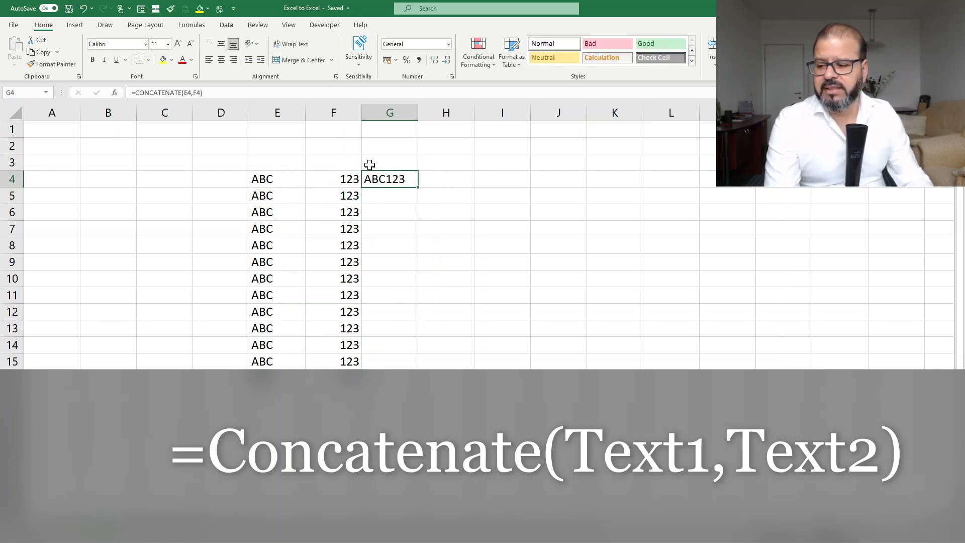
double_click(419, 188)
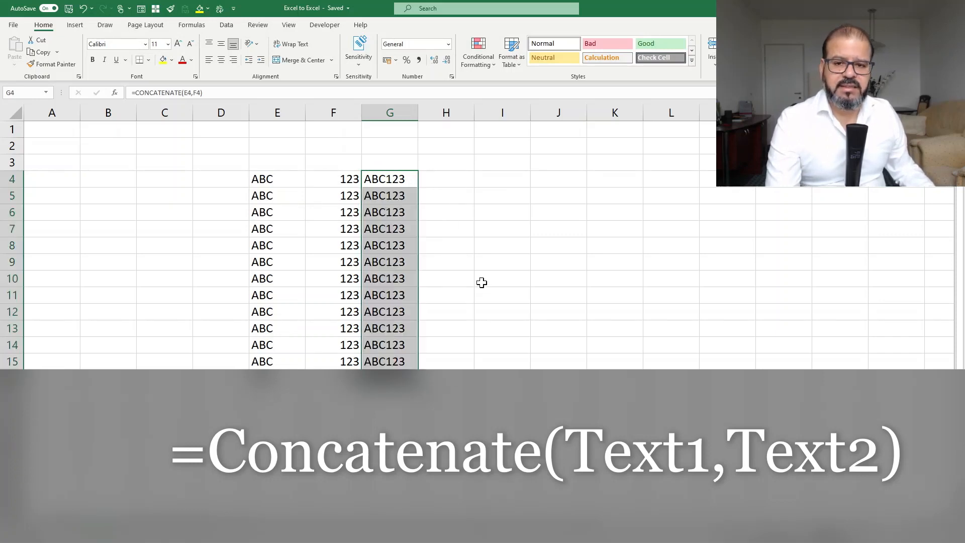
Step: Change the formula in G4 to =CONCATENATE(E4," ",F4) so a space separates the two values
click(397, 186)
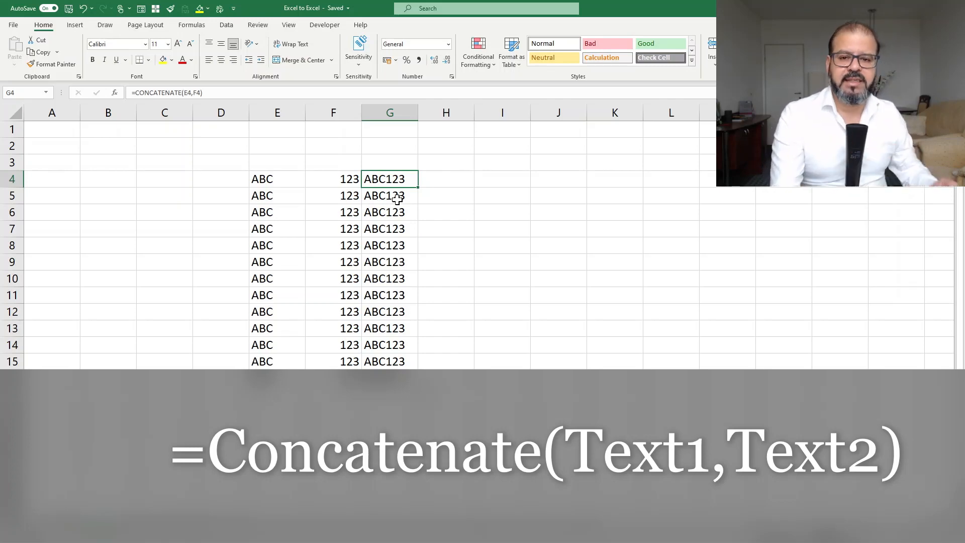
click(255, 90)
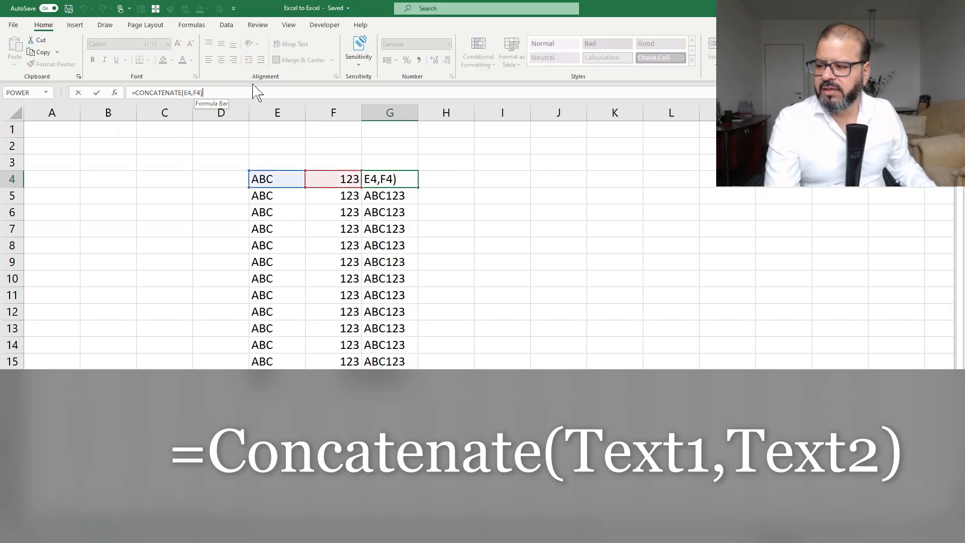
key(BackSpace)
key(BackSpace)
key(BackSpace)
key(BackSpace)
key(BackSpace)
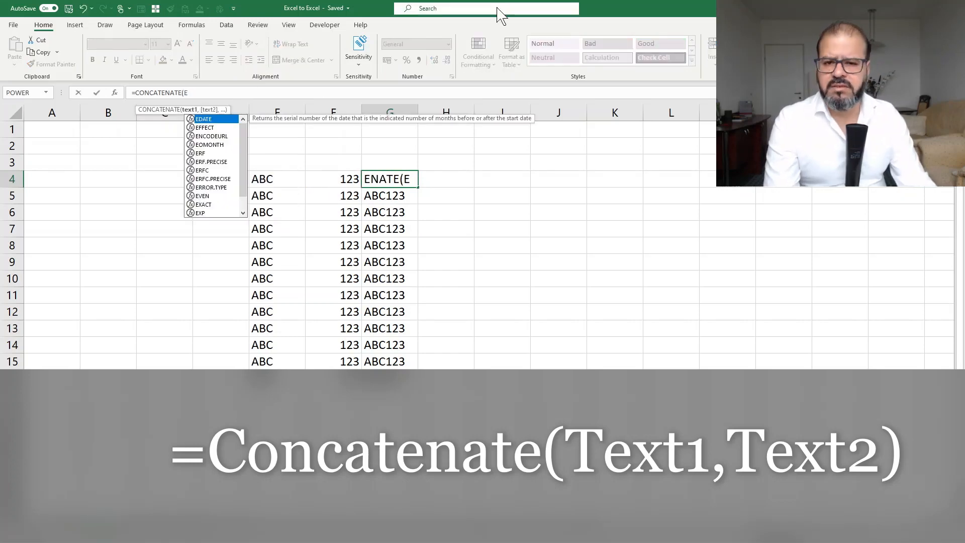
key(BackSpace)
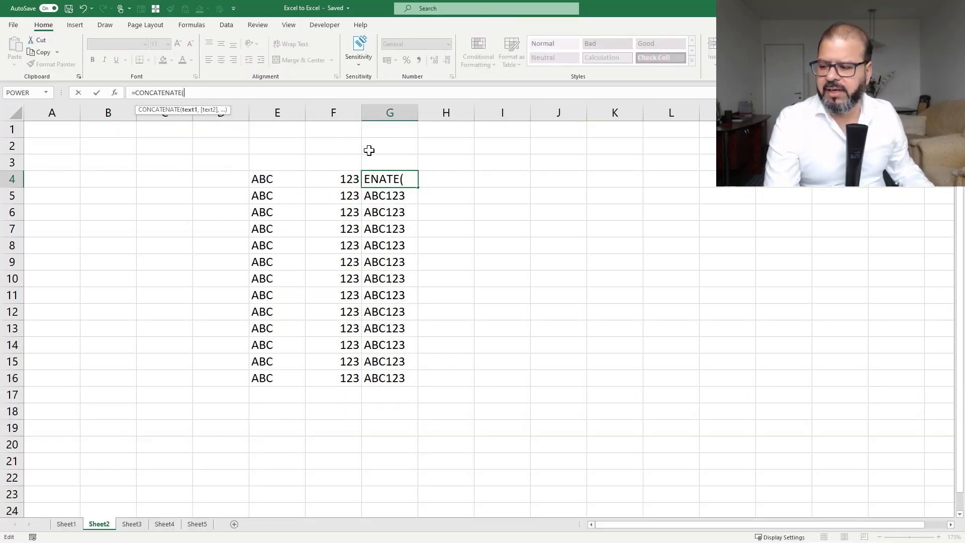
click(286, 178)
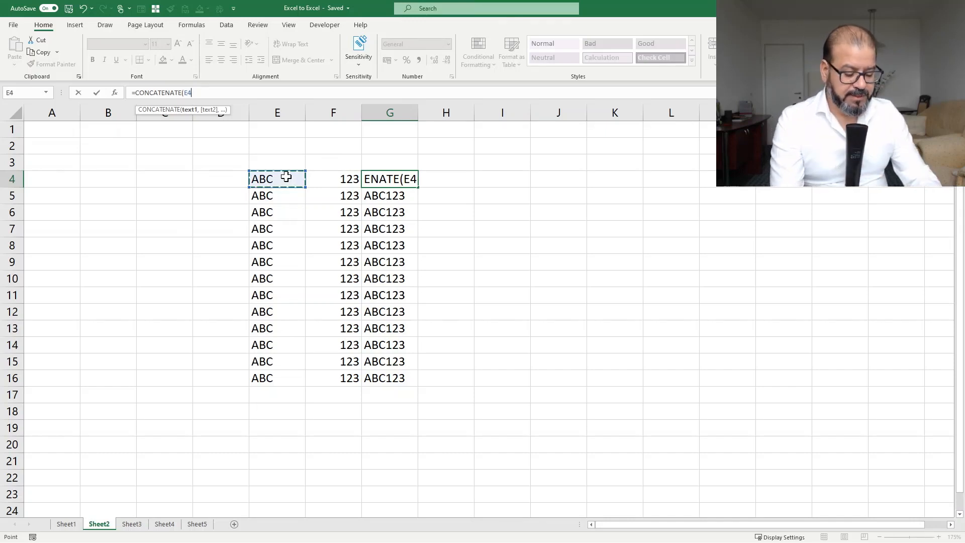
text(,)
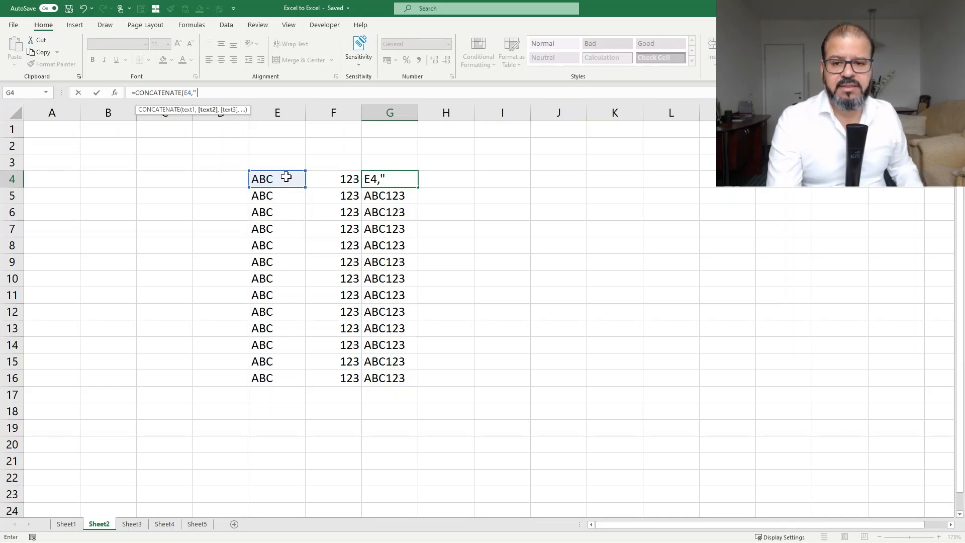
text(" ",)
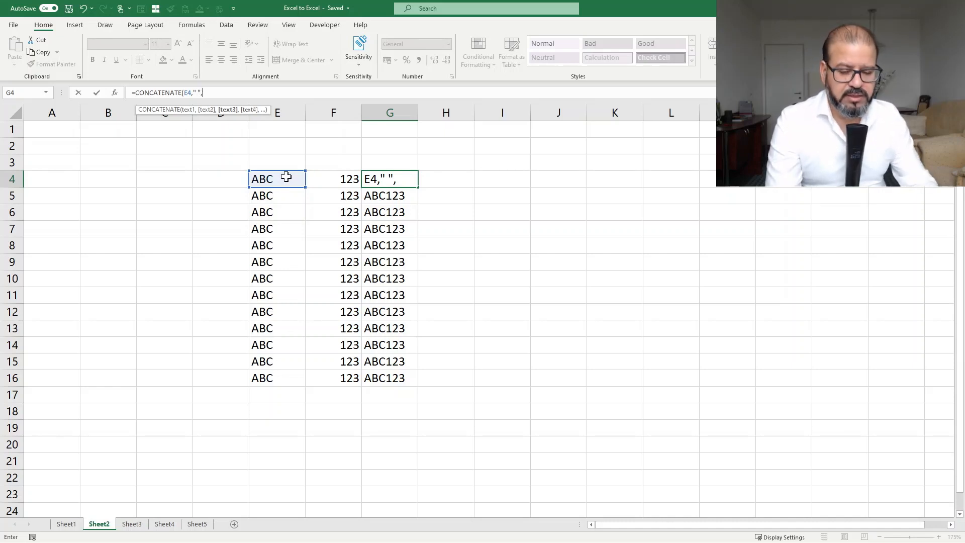
click(352, 182)
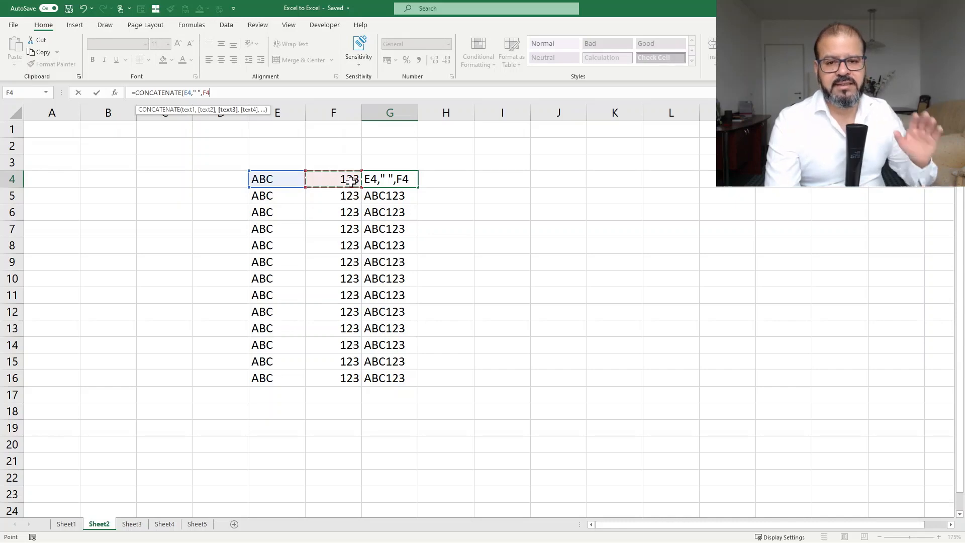
key(Return)
key(Up)
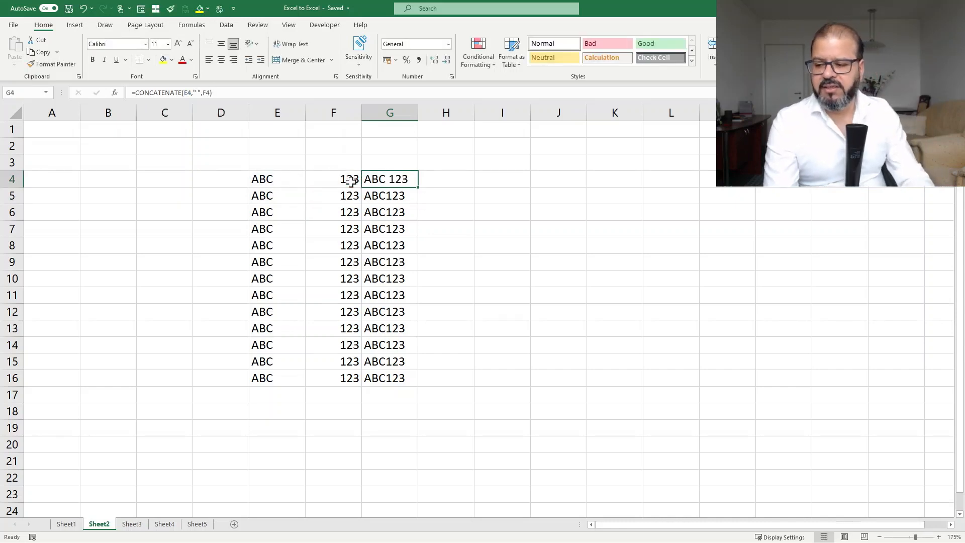
Step: Fill the space-separated CONCATENATE formula from G4 down through G16
drag(334, 183, 439, 196)
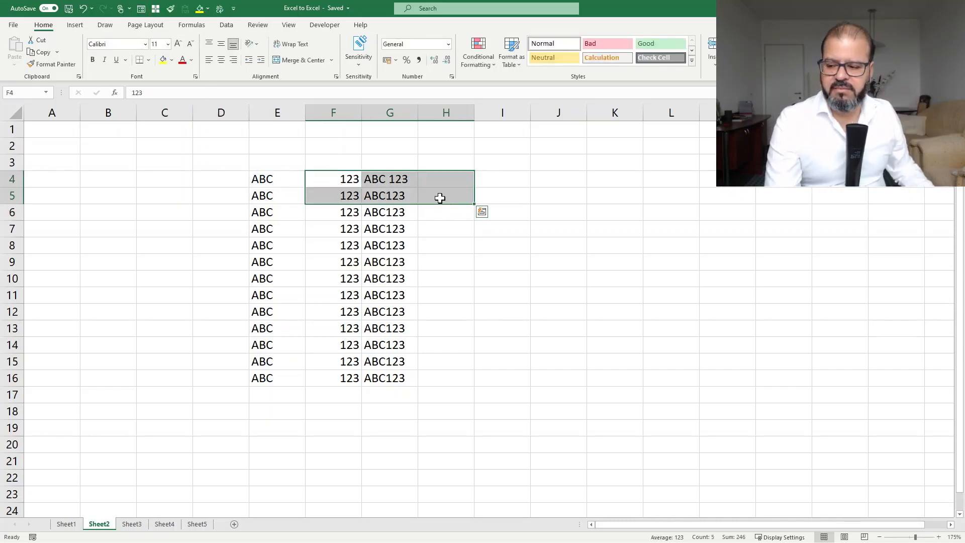
click(375, 179)
double_click(417, 186)
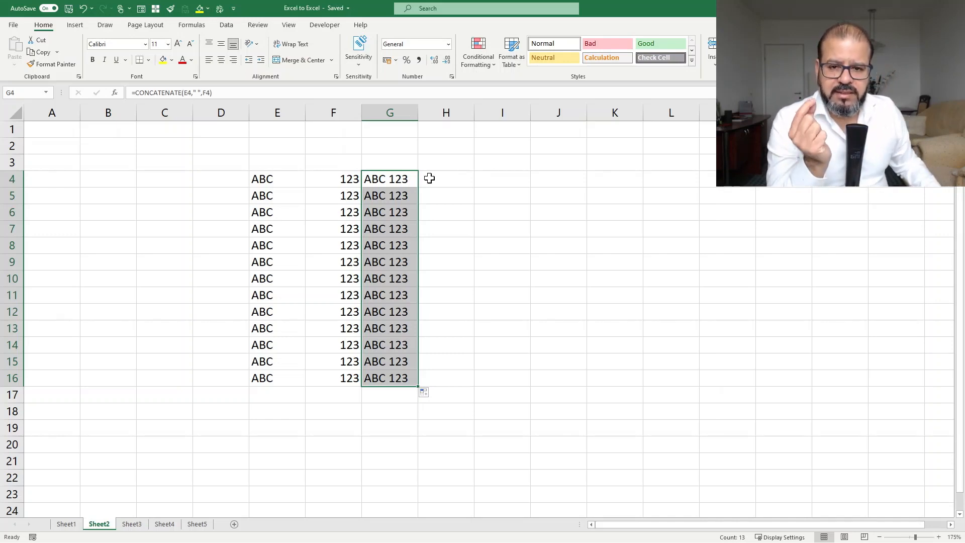
Step: Clear the combined results from G4:G16
click(429, 178)
click(409, 182)
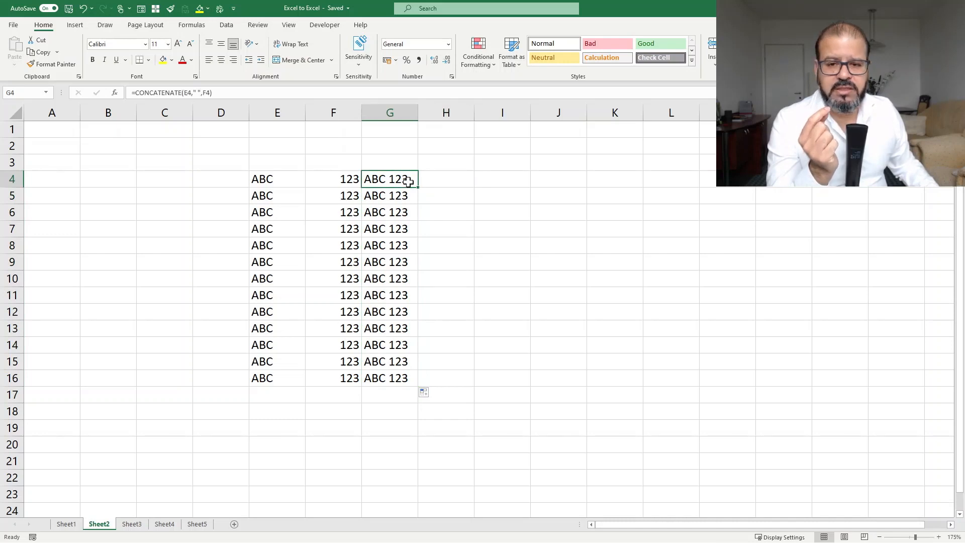
key(ctrl+shift+Down)
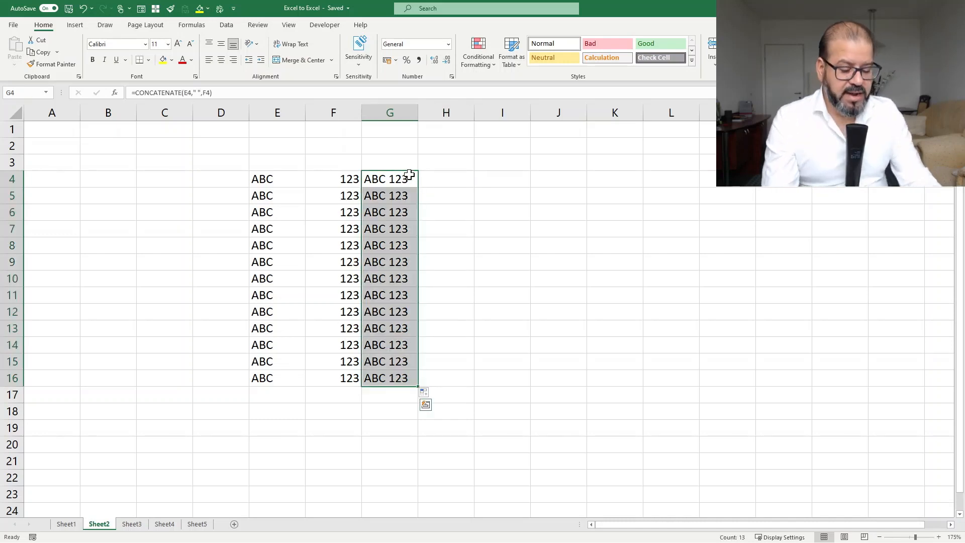
key(Delete)
Step: Enter =E4&F4 in G4 to join the two cells with the ampersand operator, and fill it down through G16
click(375, 180)
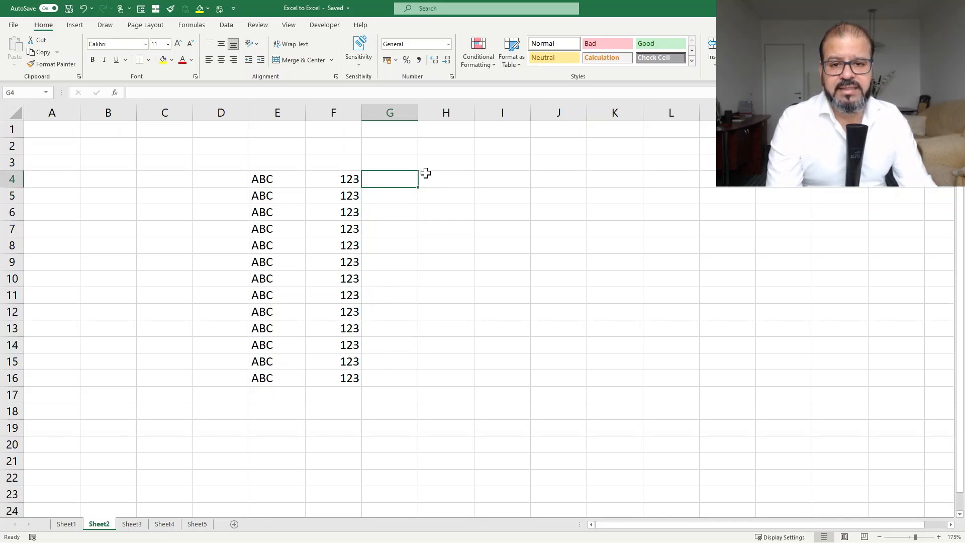
text(=)
key(Left)
key(Left)
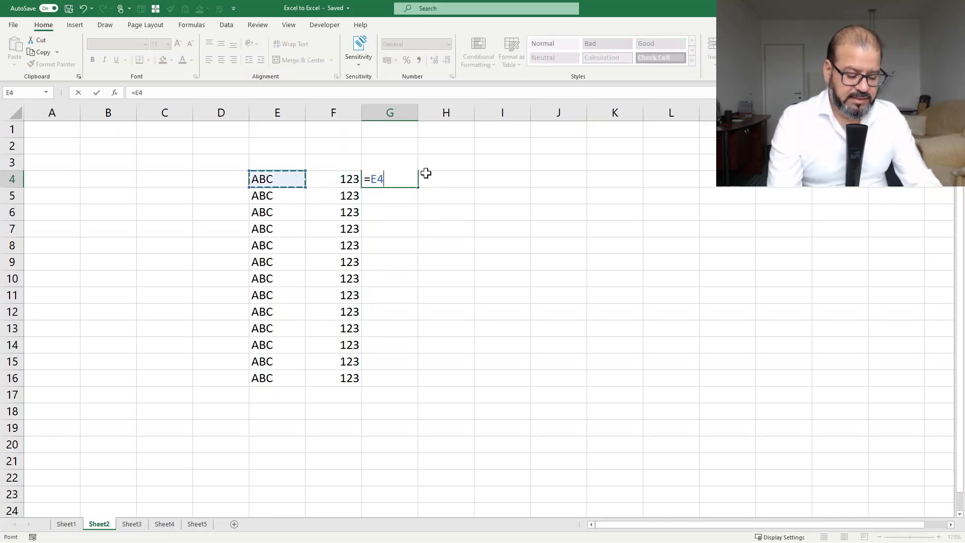
text(&)
key(Left)
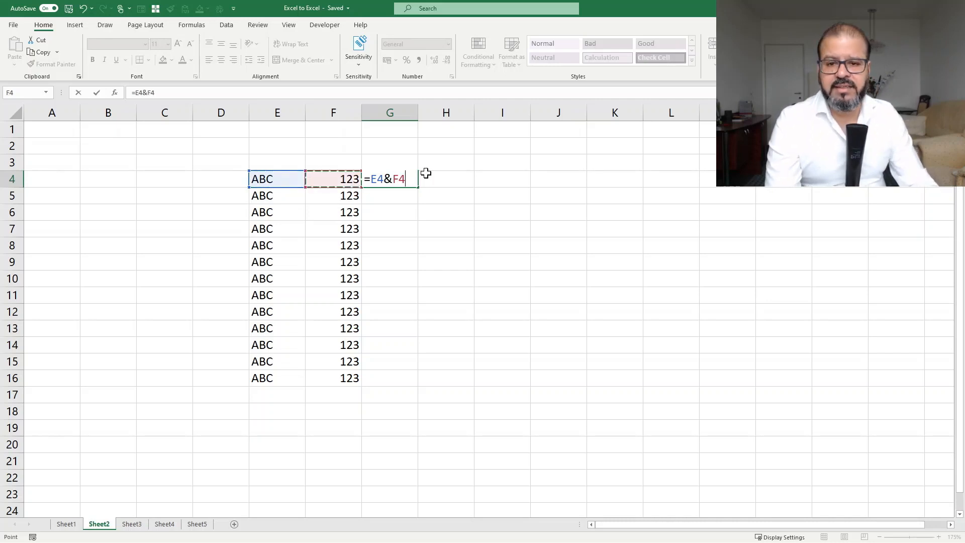
key(Return)
key(Up)
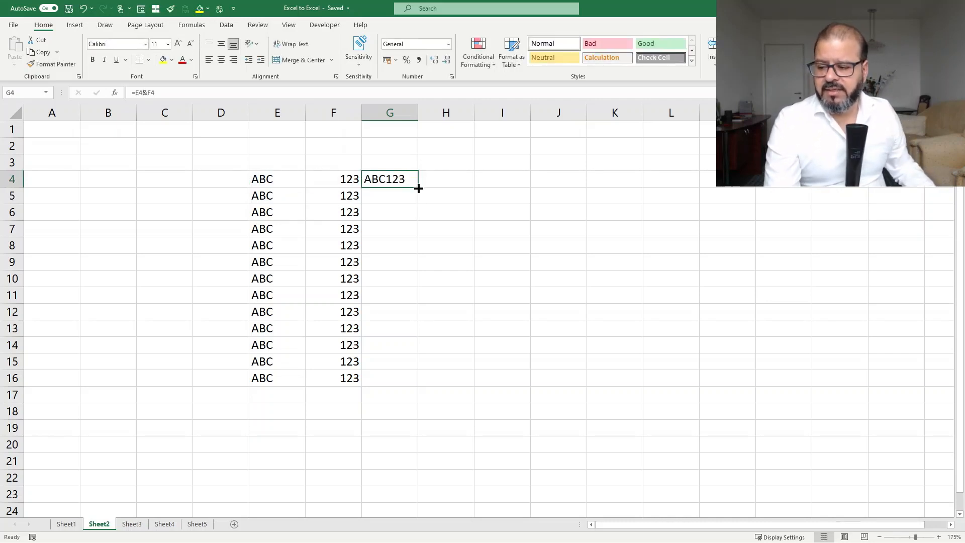
double_click(419, 188)
click(406, 180)
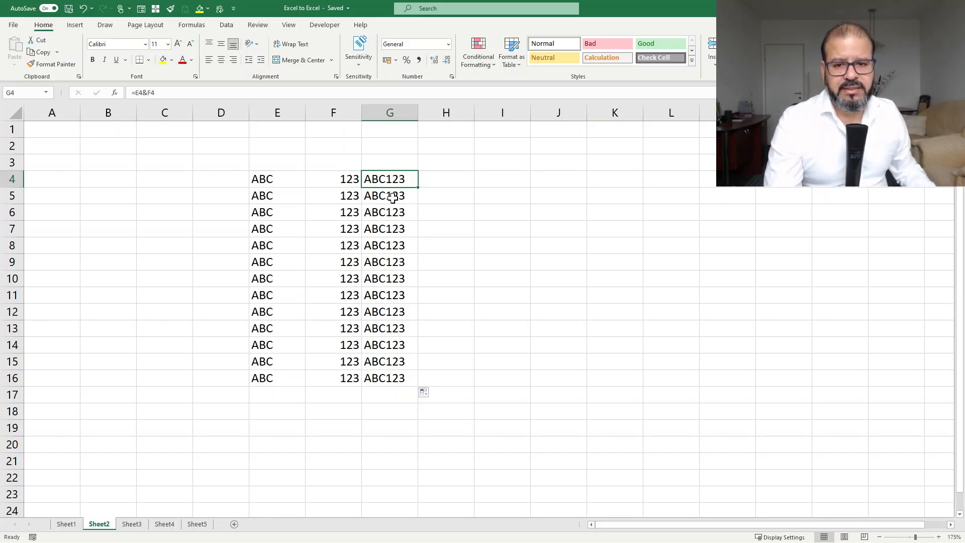
click(332, 325)
Step: On Sheet3, start a formula in J5 that joins D5 and E5 with the ampersand operator
click(137, 526)
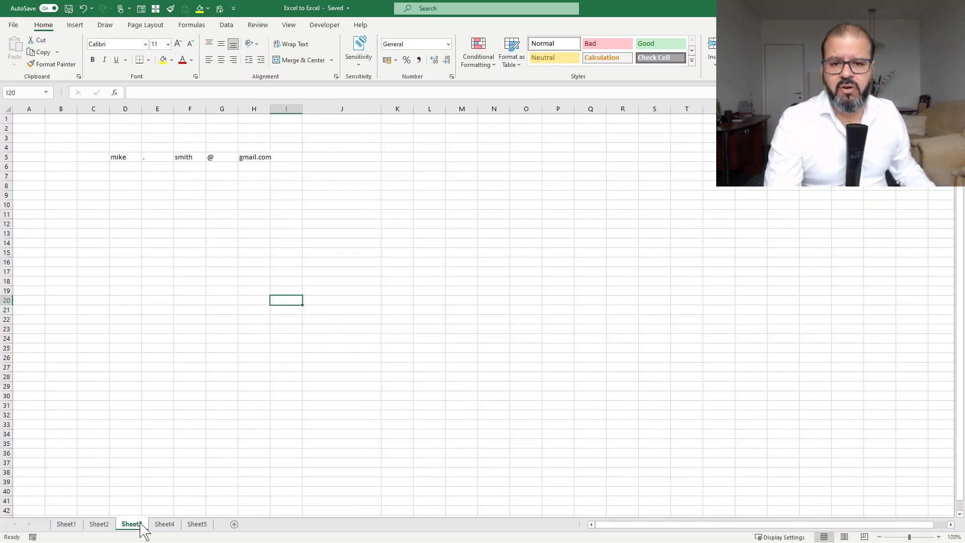
click(325, 157)
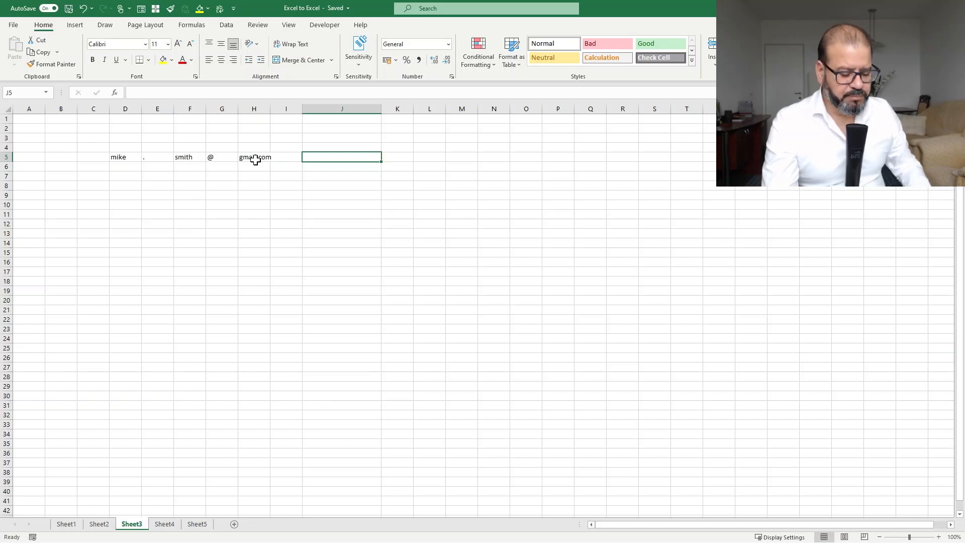
text(=)
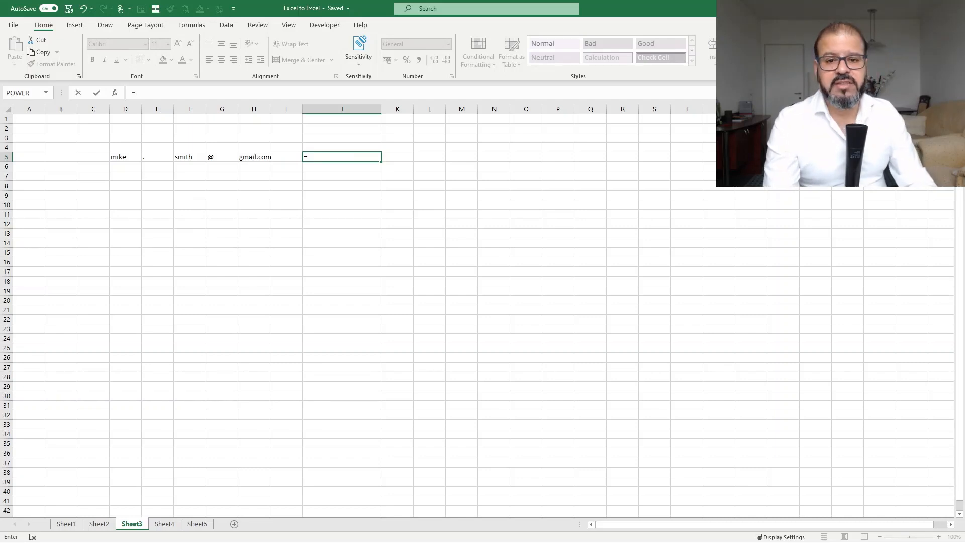
key(Left)
key(Left)
key(Left)
key(Left)
key(Left)
key(Left)
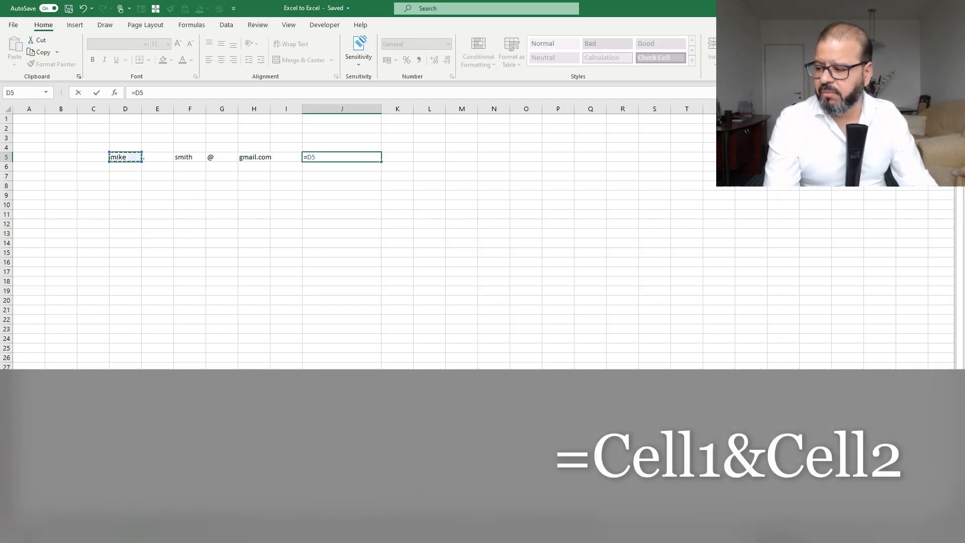
text(&)
key(Left)
key(Left)
key(Left)
key(Left)
key(Left)
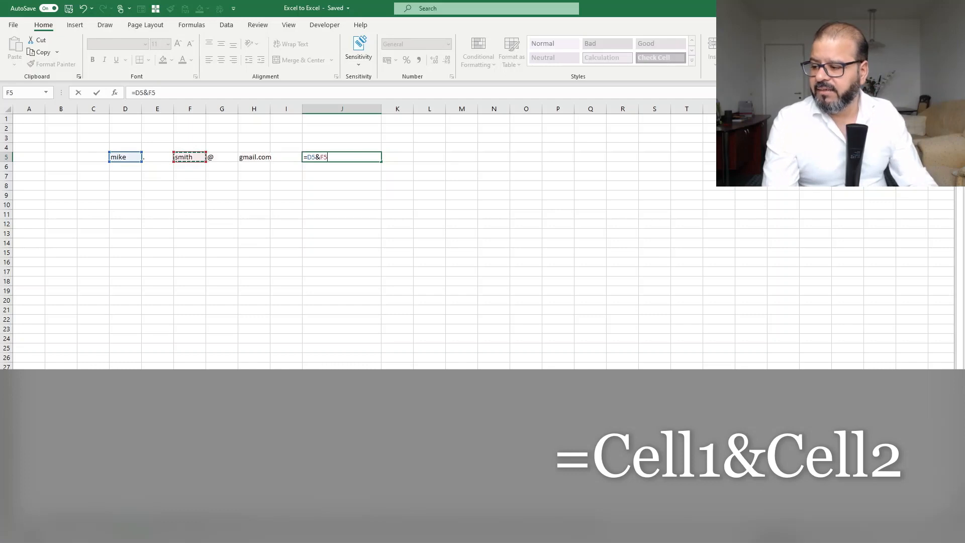
Step: Extend the J5 formula with F5, G5 and H5 to =D5&E5&F5&G5&H5 and enter it
text(&)
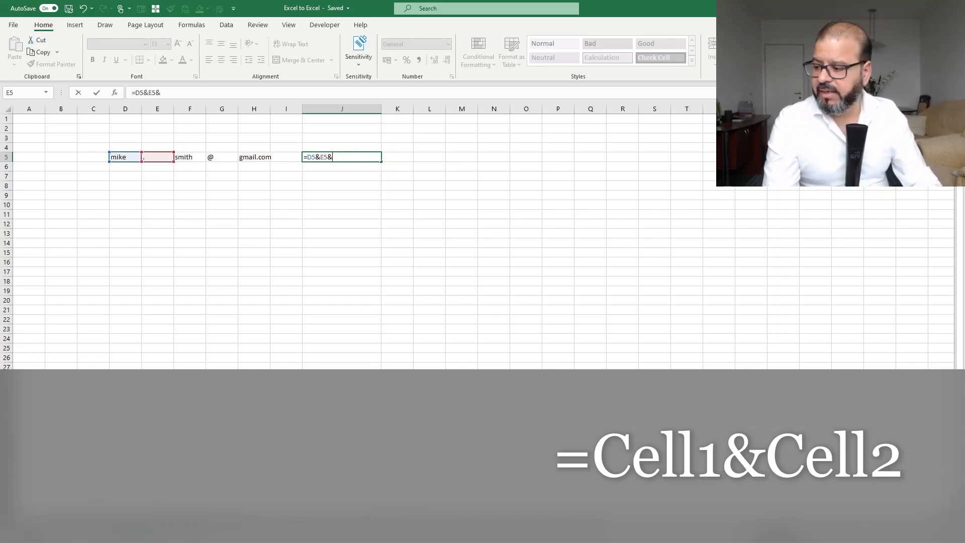
key(Left)
key(Left)
key(Left)
key(Left)
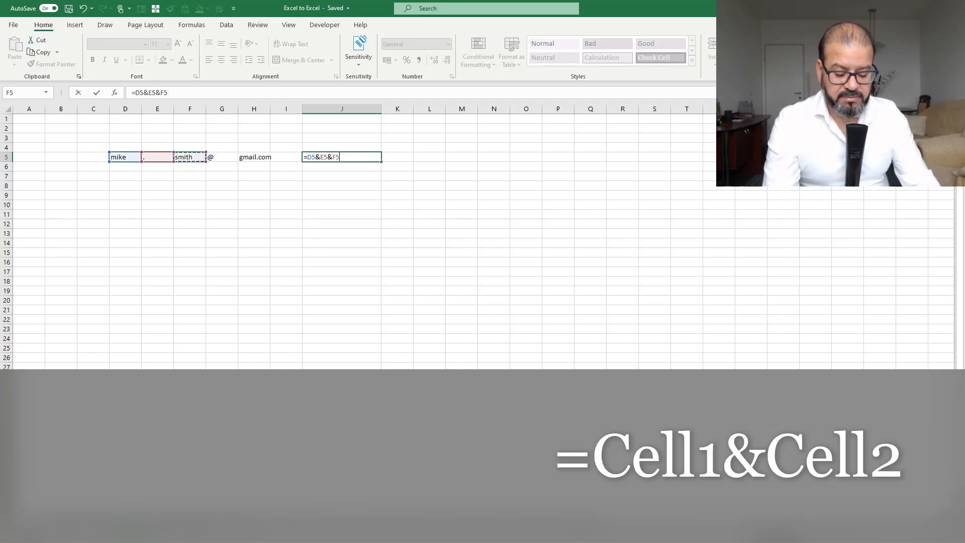
text(&)
key(Left)
key(Left)
key(Left)
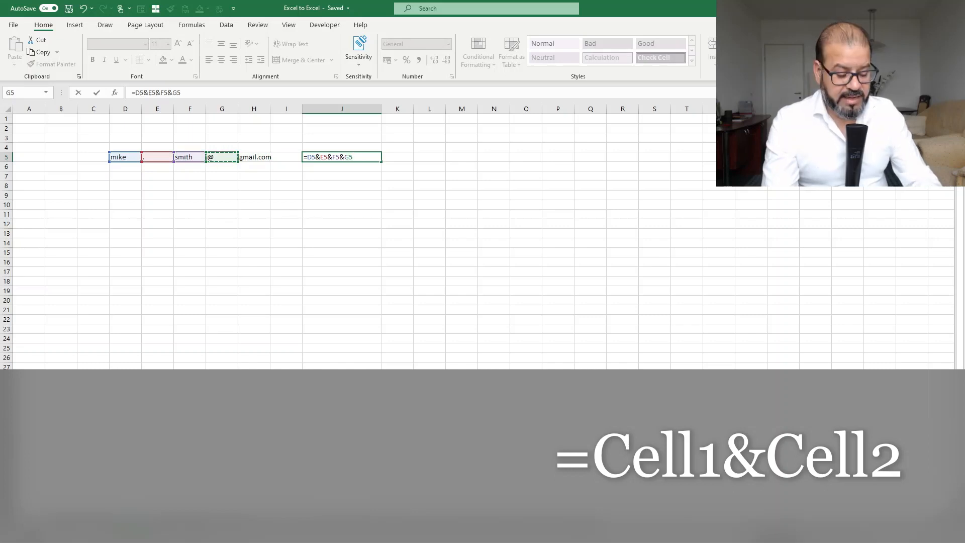
text(&)
key(Left)
key(Left)
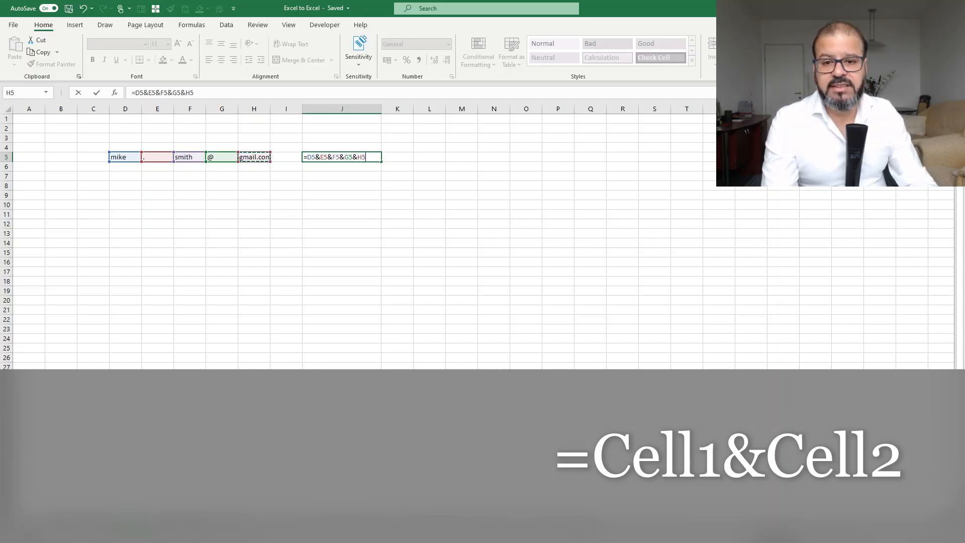
key(Return)
key(Up)
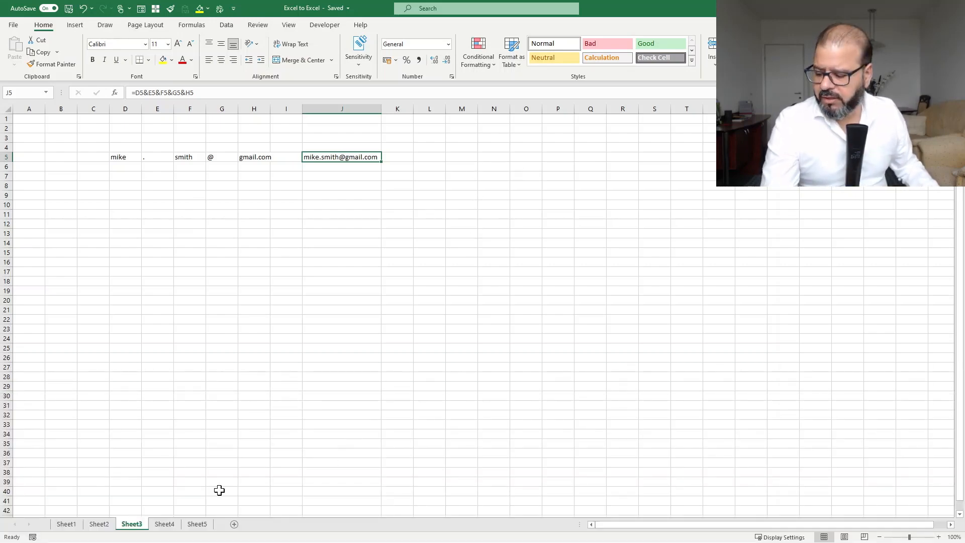
Step: On Sheet4, start a CONCATENATE formula in H6
click(164, 524)
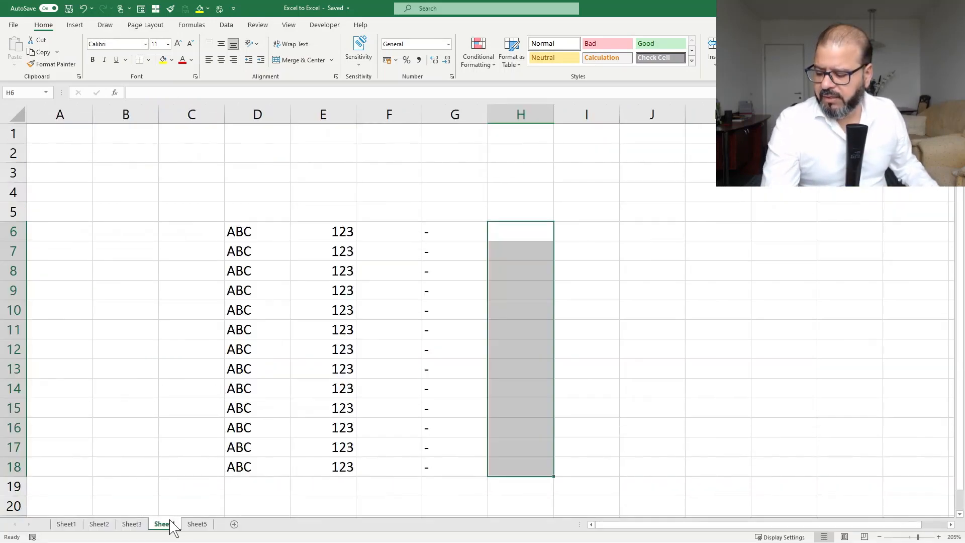
click(317, 402)
click(521, 230)
click(435, 247)
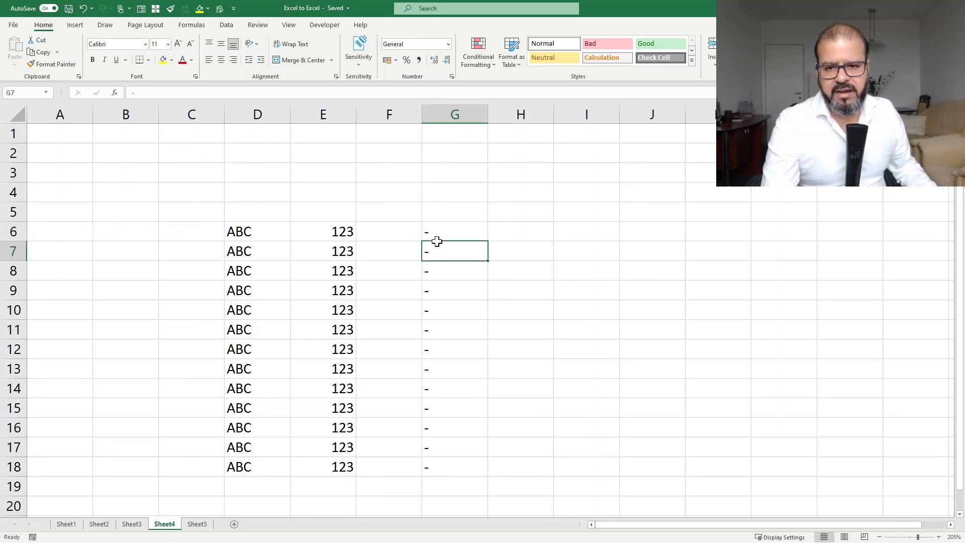
click(470, 238)
key(Right)
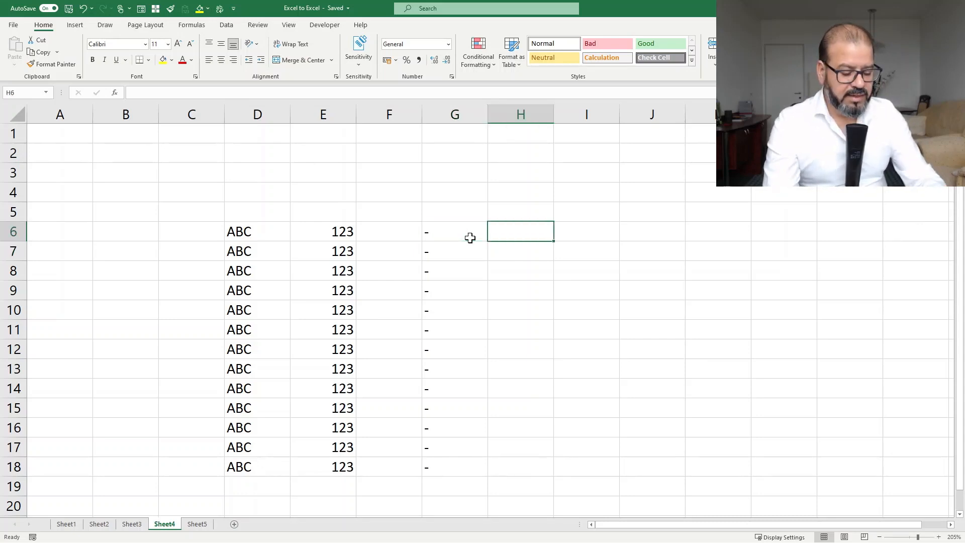
text(=concca)
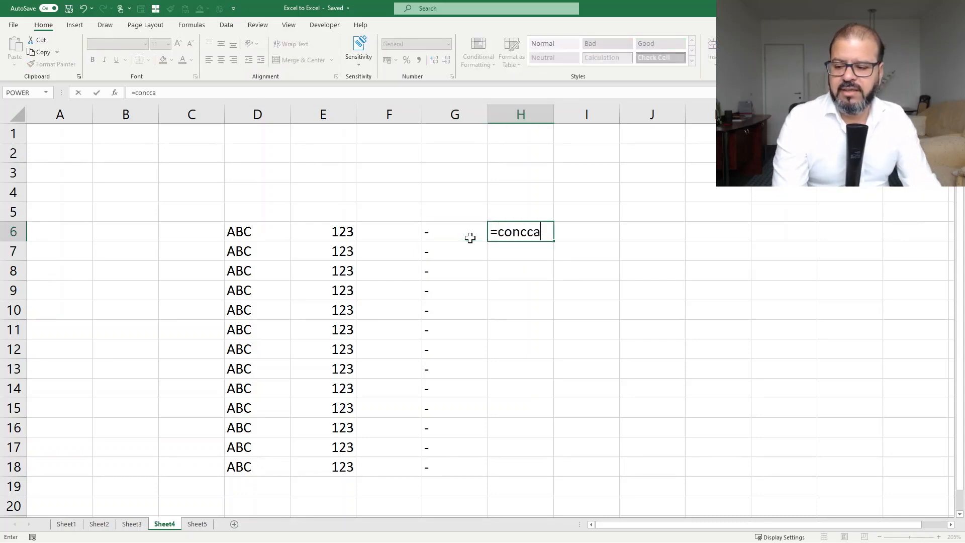
text(t)
key(BackSpace)
key(BackSpace)
key(BackSpace)
text(ate)
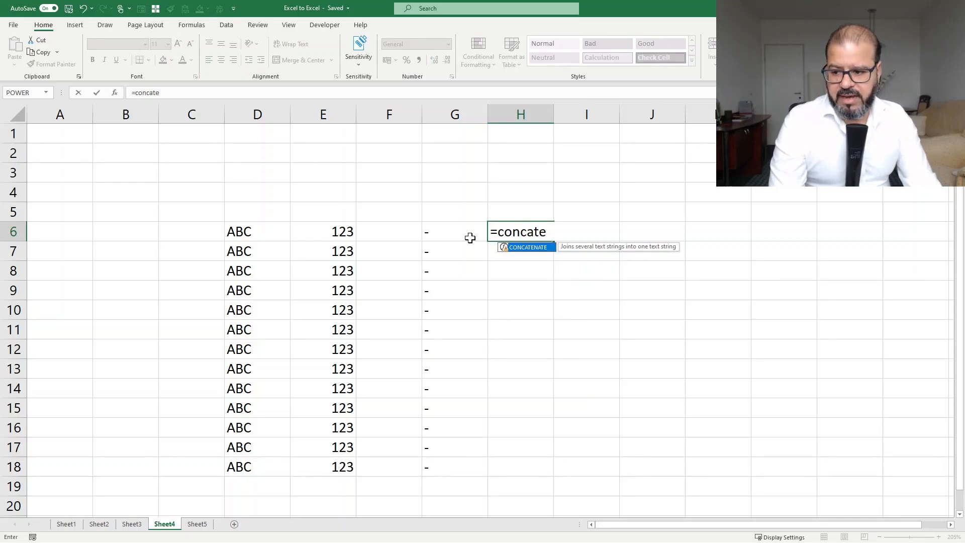
text(name)
key(BackSpace)
key(BackSpace)
text(te)
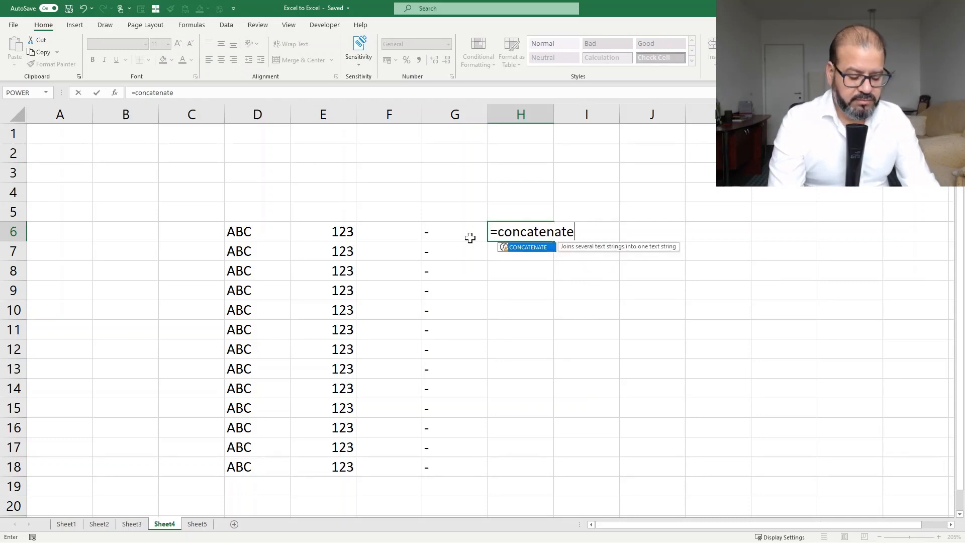
text(()
Step: Complete the H6 formula as =CONCATENATE(D6,G6,E6) to put the hyphen between the two values, and fill it down through H18
key(Left)
key(Left)
key(Left)
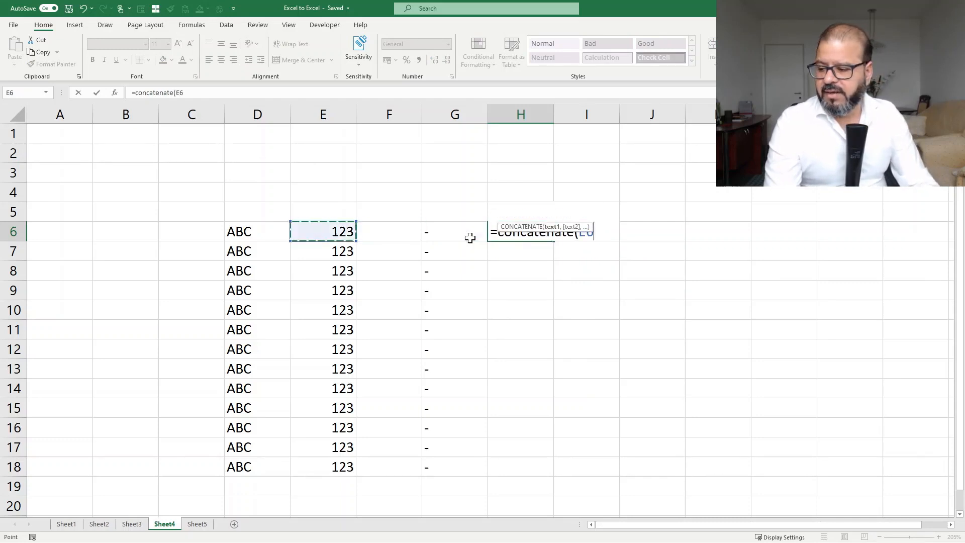
key(Left)
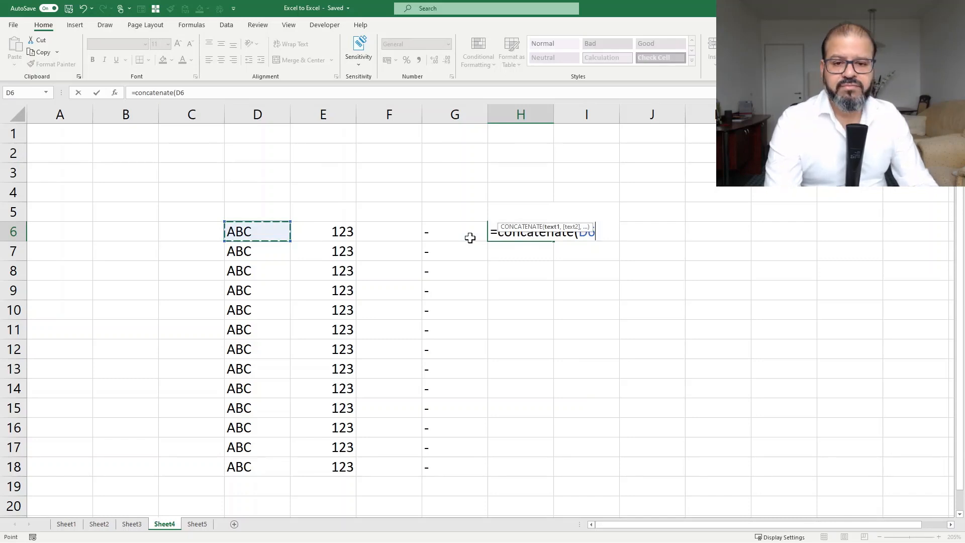
text(,)
key(Left)
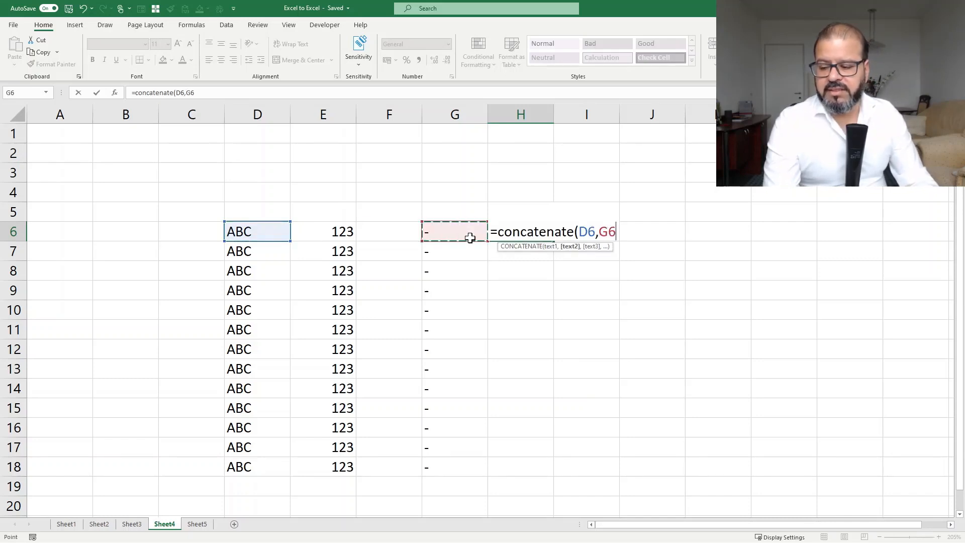
text(,)
key(Left)
key(Left)
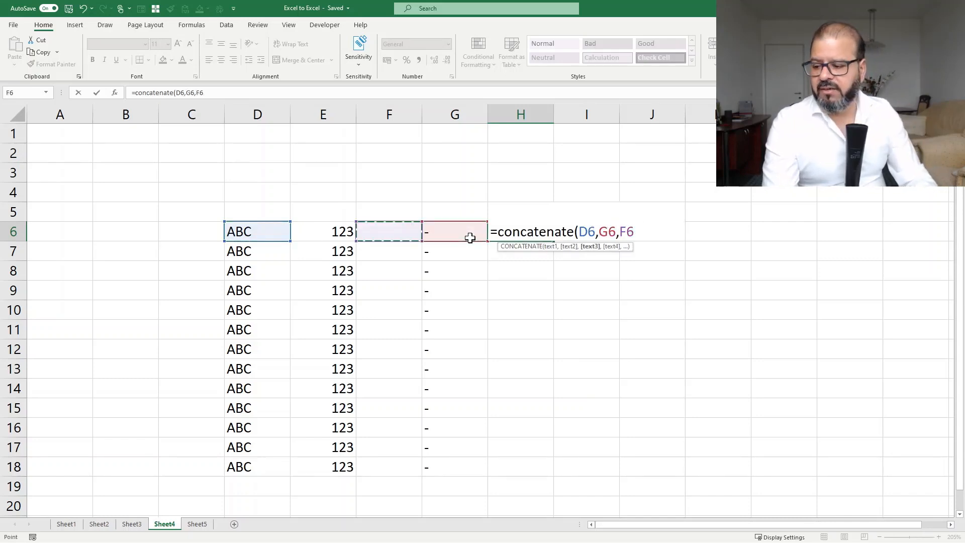
key(ctrl+Return)
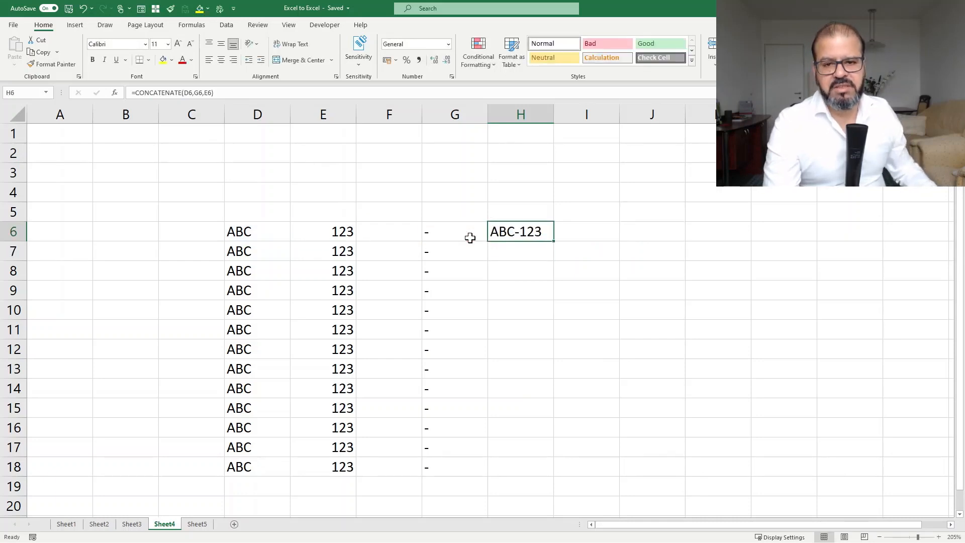
drag(553, 242, 547, 473)
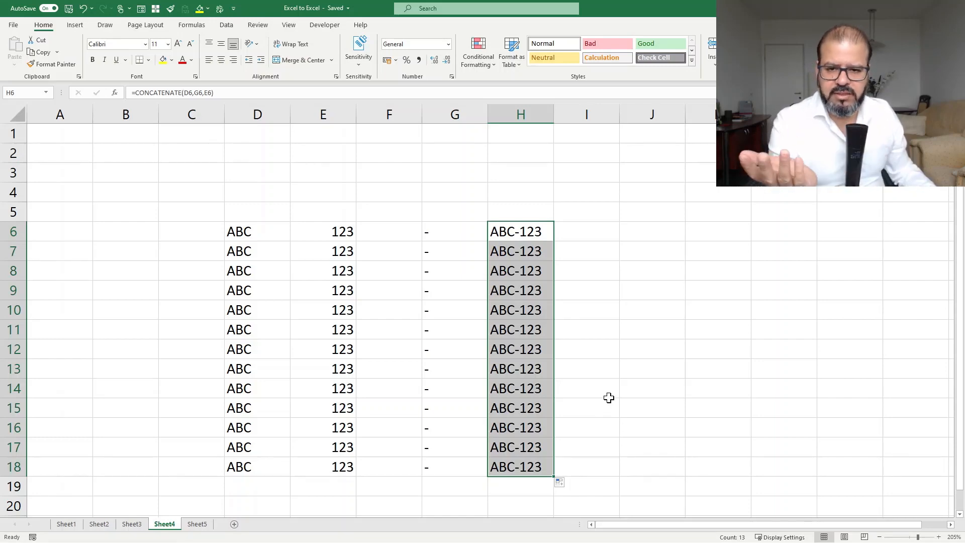
Step: On Sheet5, clear the combined names from F4:F5
click(204, 525)
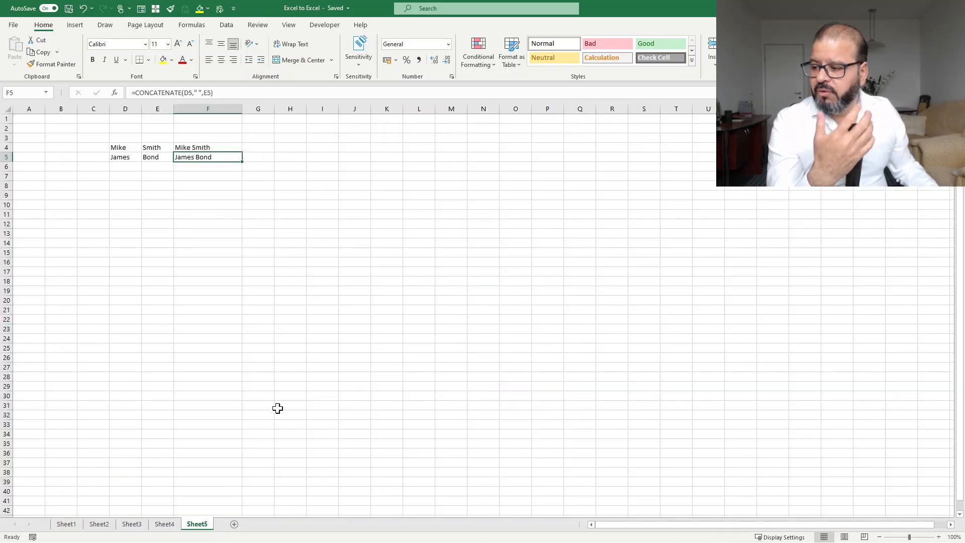
click(205, 234)
mouse_move(201, 147)
mouse_down()
mouse_move(239, 166)
mouse_move(216, 146)
mouse_up()
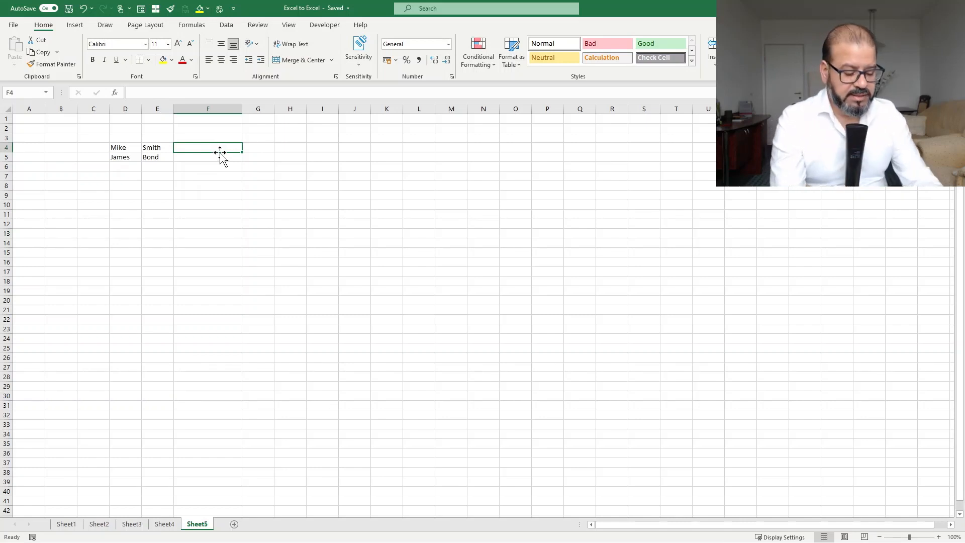
Step: Enter =CONCATENATE(D4," ",E4) in F4 to join the first and last name with a space between them
text(=conc)
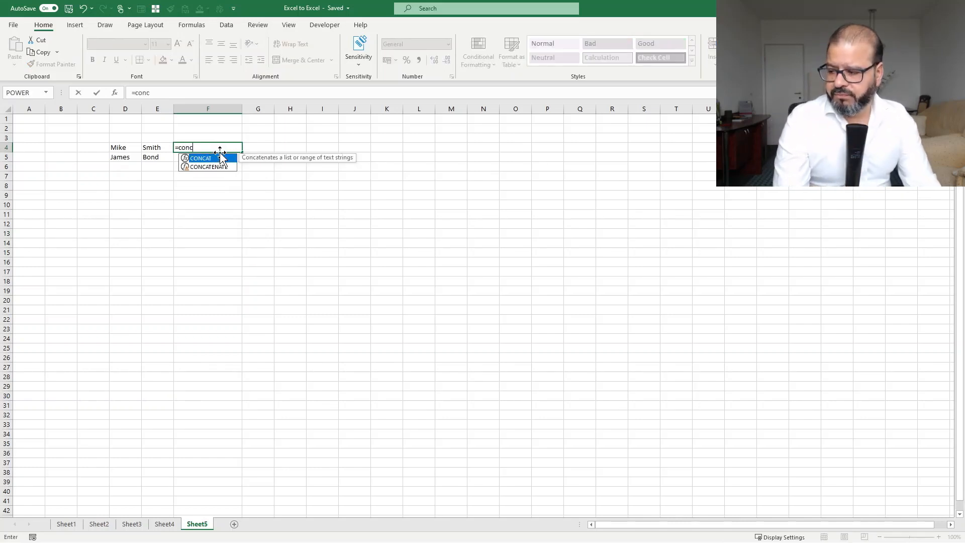
text(atenate)
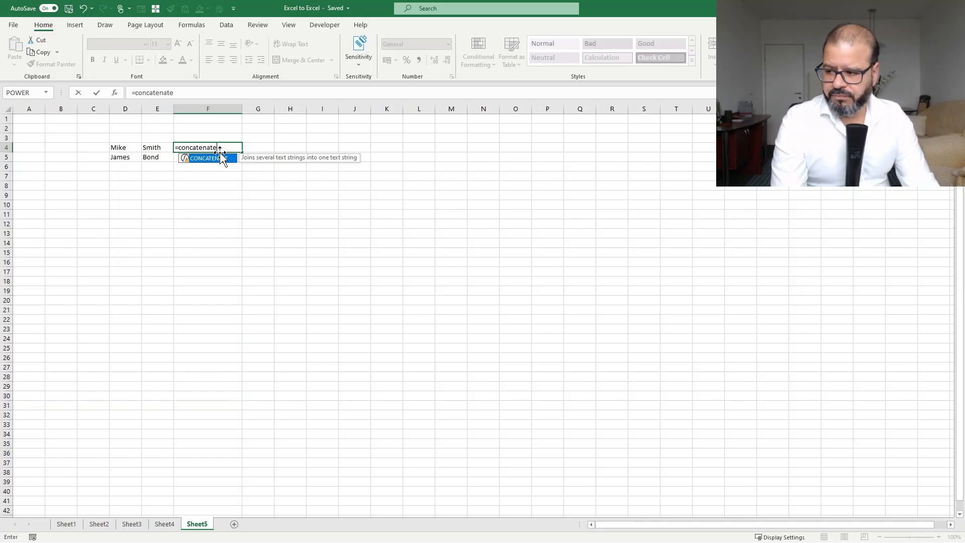
text(()
key(Left)
key(Left)
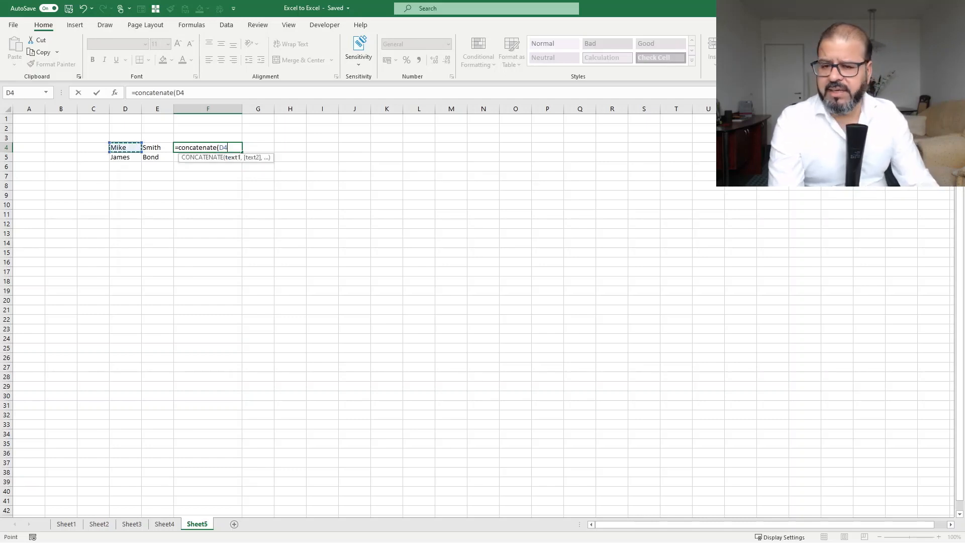
text(,)
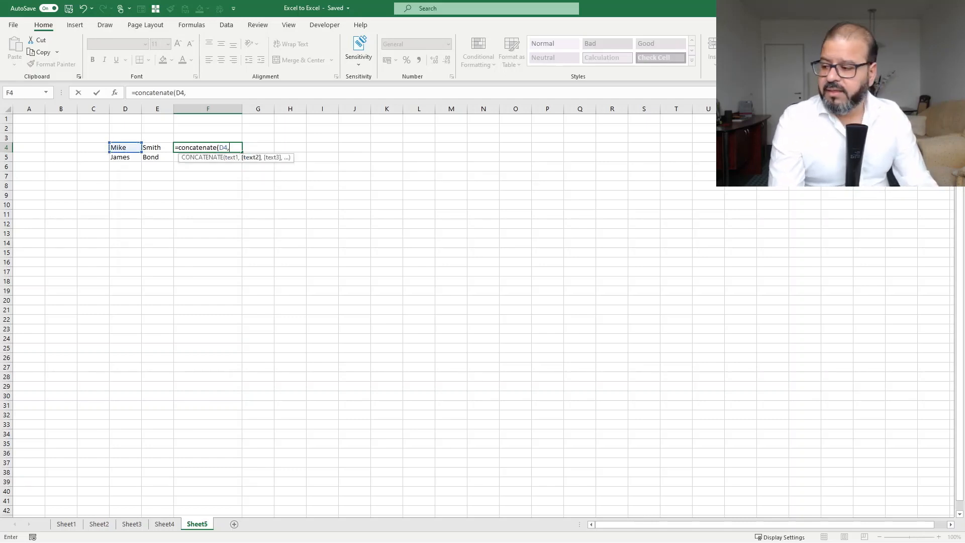
text(" ")
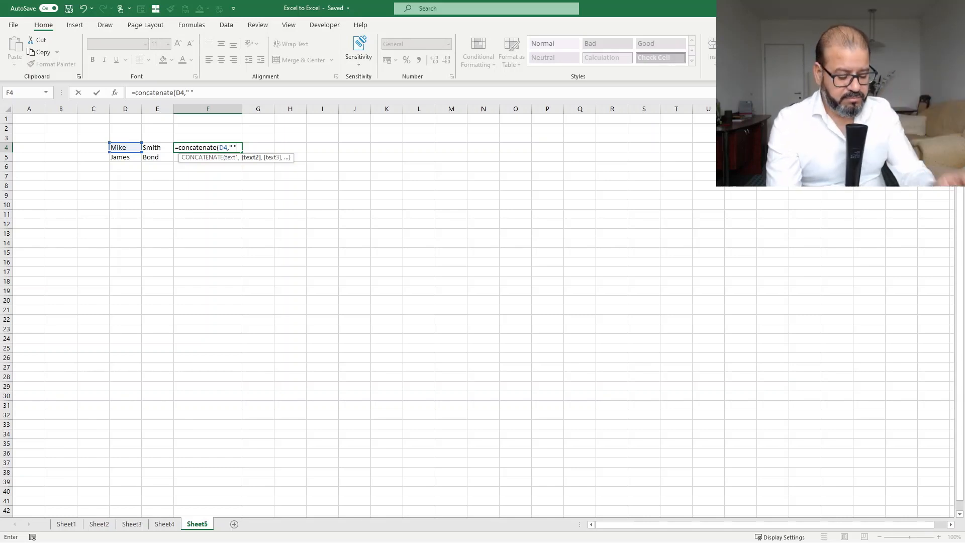
text(,)
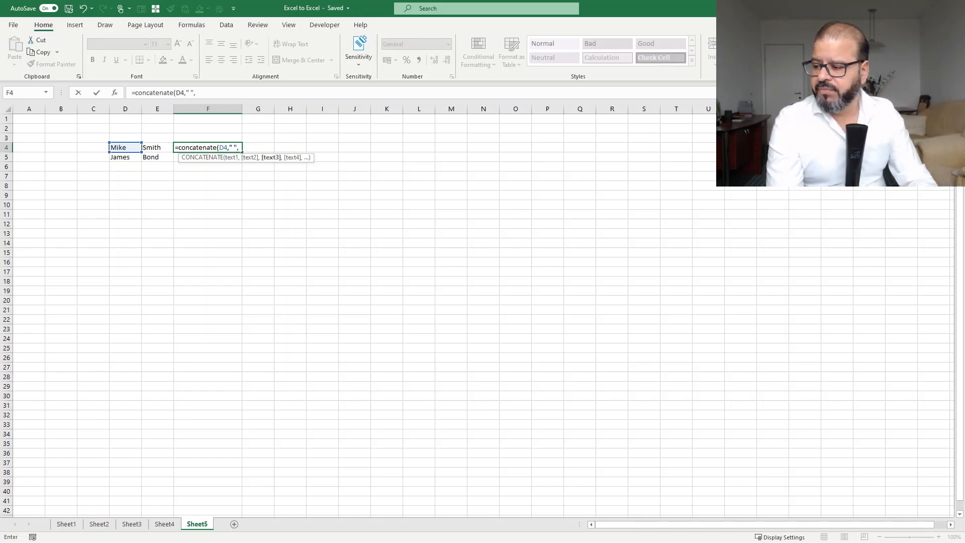
click(151, 147)
key(Return)
Step: Fill the full-name formula from F4 down to F5 and check the copied formula
click(221, 150)
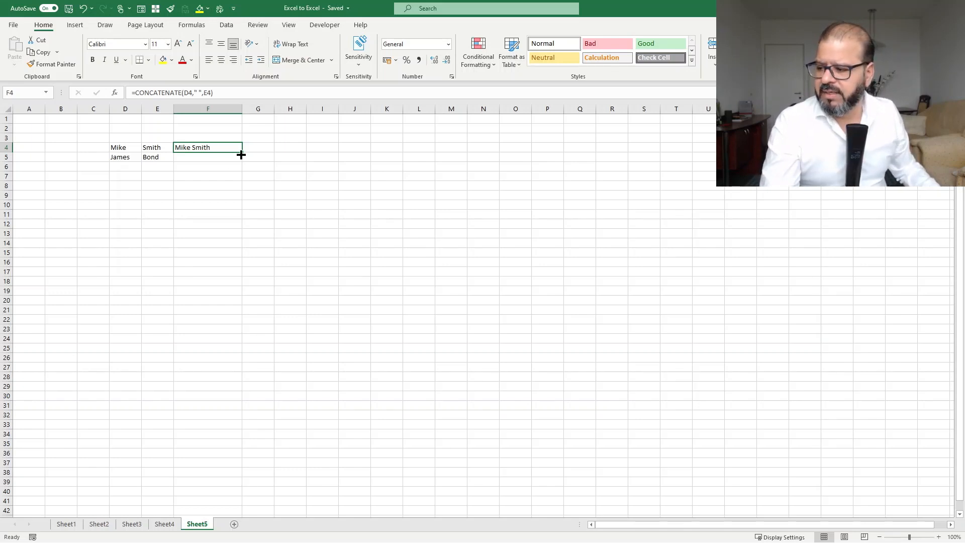
drag(241, 153, 235, 164)
click(217, 185)
click(225, 159)
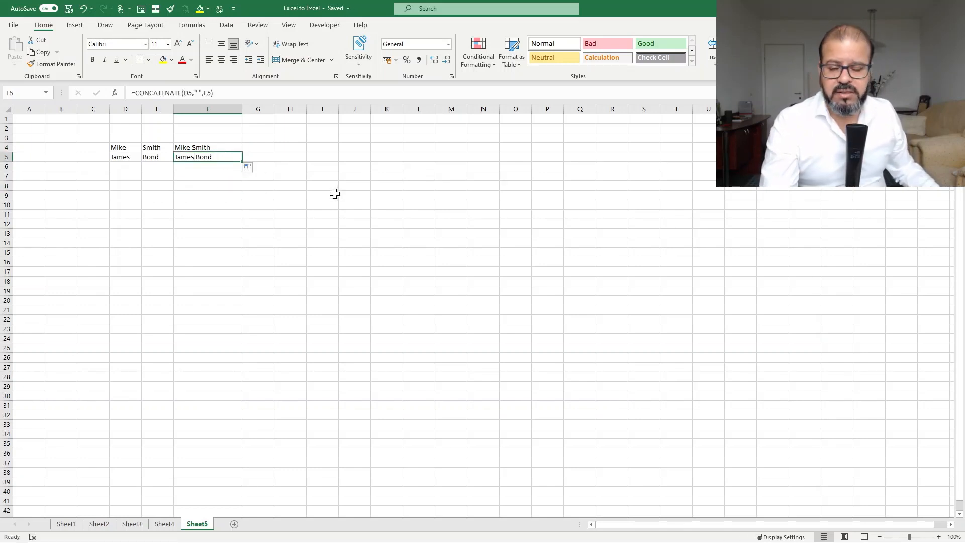